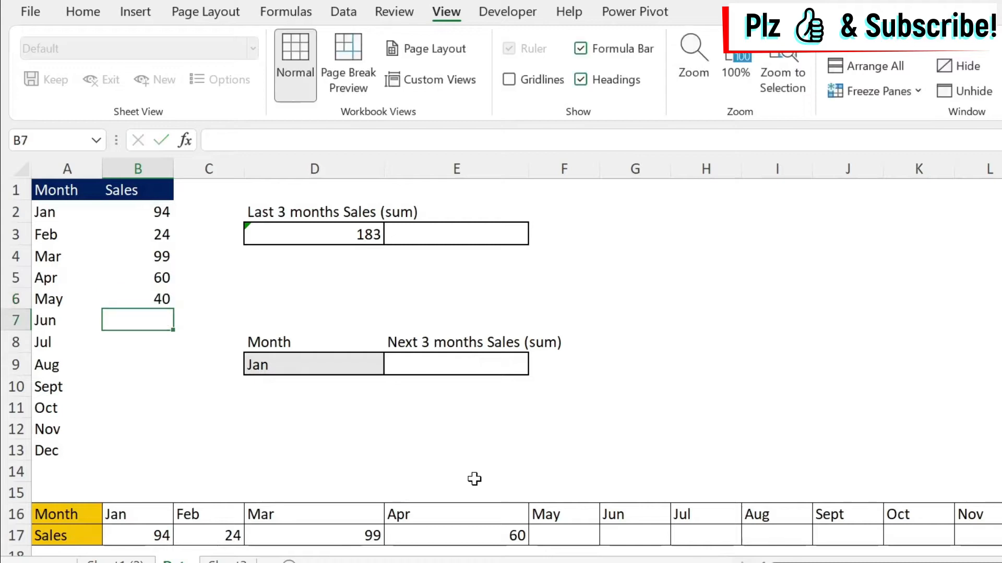
# Change the SUM formula in D3 to total the March to May sales in B4:B6
pyautogui.click(347, 232)
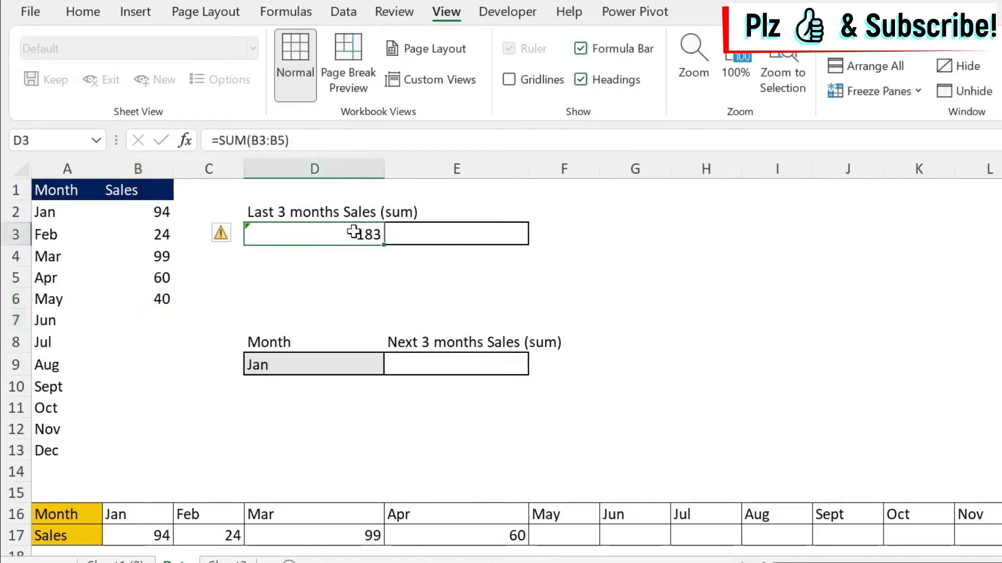
pyautogui.doubleClick(347, 232)
pyautogui.moveTo(139, 280); pyautogui.dragTo(137, 299)
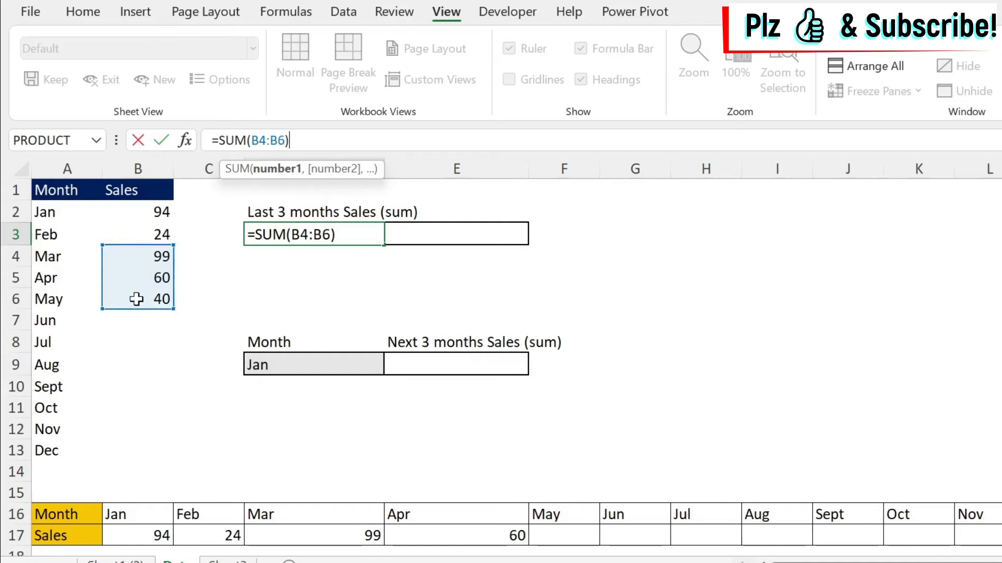
pyautogui.press('Return')
pyautogui.press('Up')
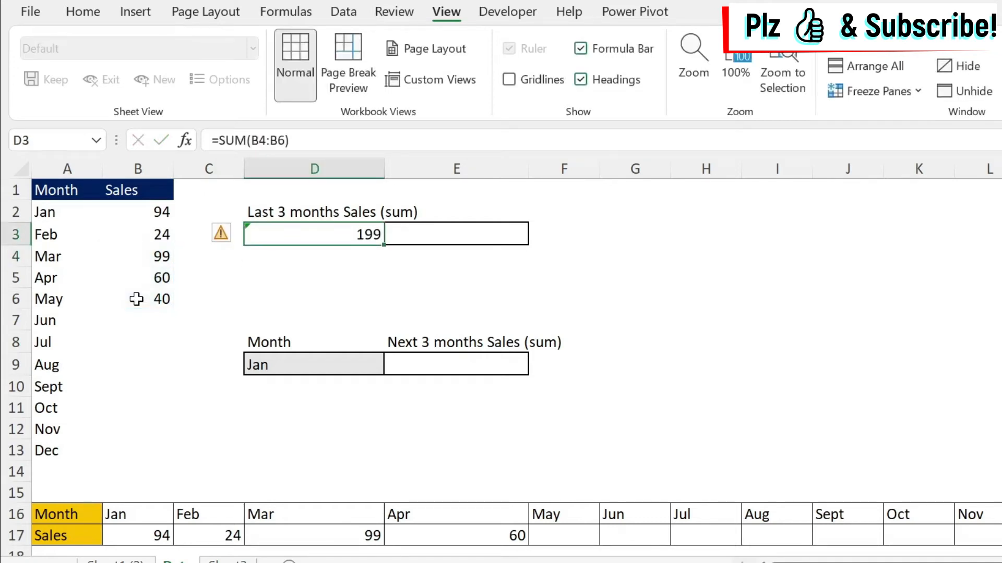
# Clear the formula in D3 and the May sales value in B6
pyautogui.press('Delete')
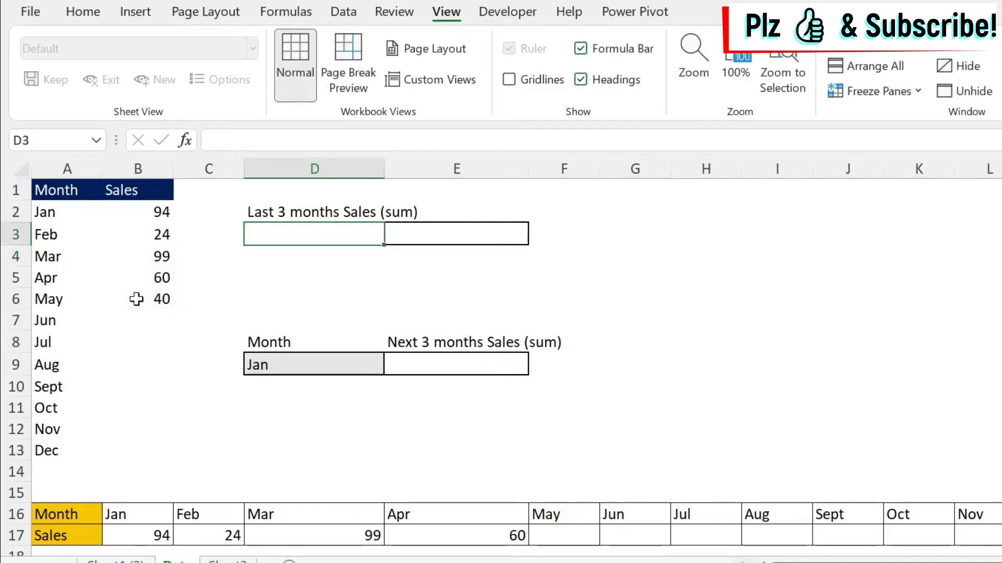
pyautogui.press('Left')
pyautogui.press('Left')
pyautogui.press('Down')
pyautogui.press('Down')
pyautogui.press('Down')
pyautogui.press('Delete')
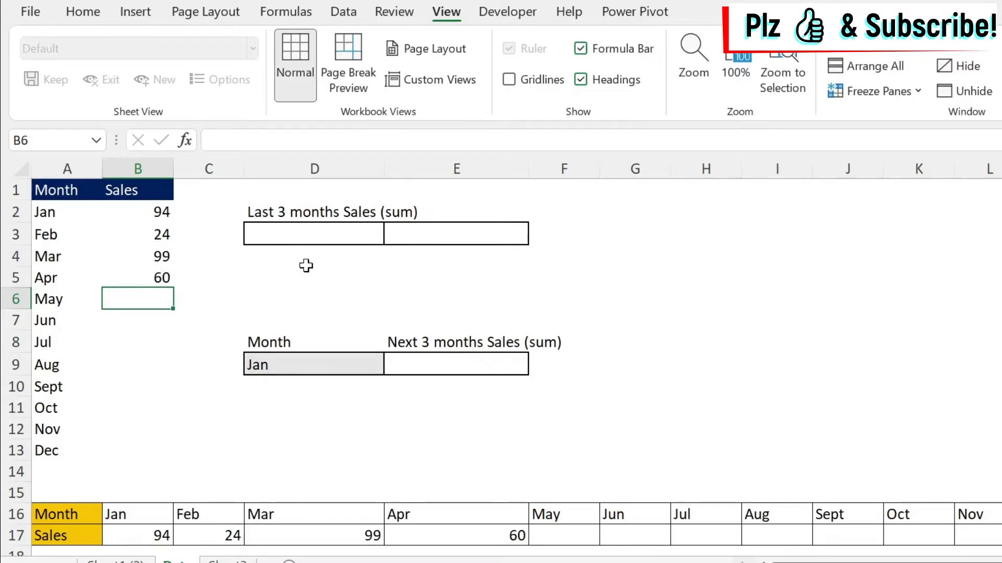
# Enter =OFFSET(B1,1,0) in D3, referencing the cell one row below the Sales header
pyautogui.click(302, 234)
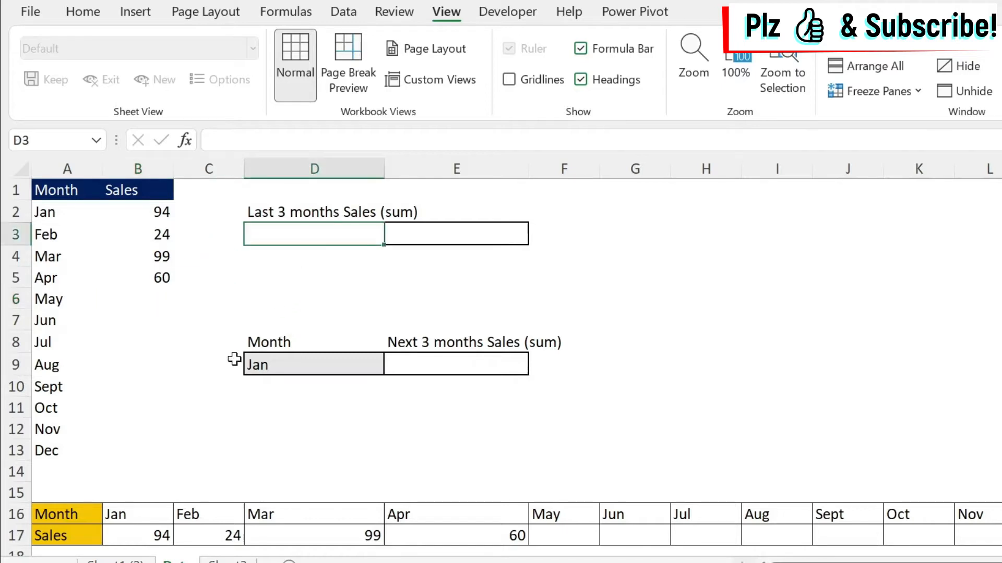
pyautogui.write('=offset(')
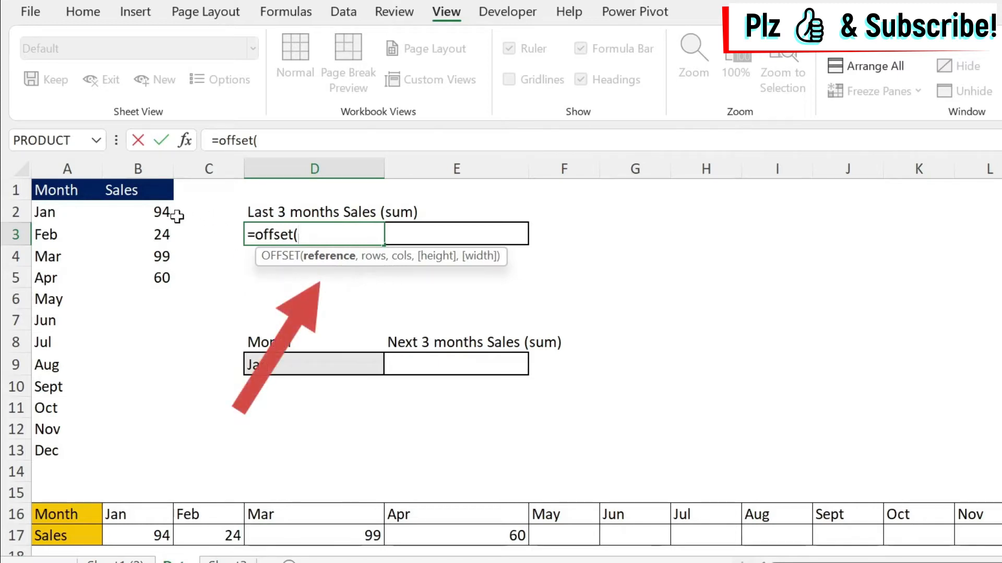
pyautogui.click(146, 189)
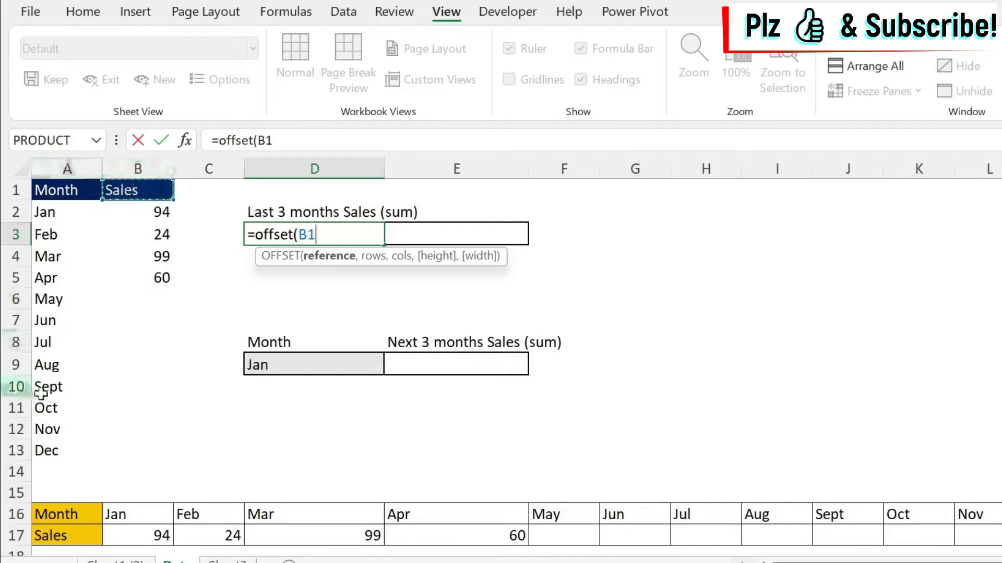
pyautogui.write(',')
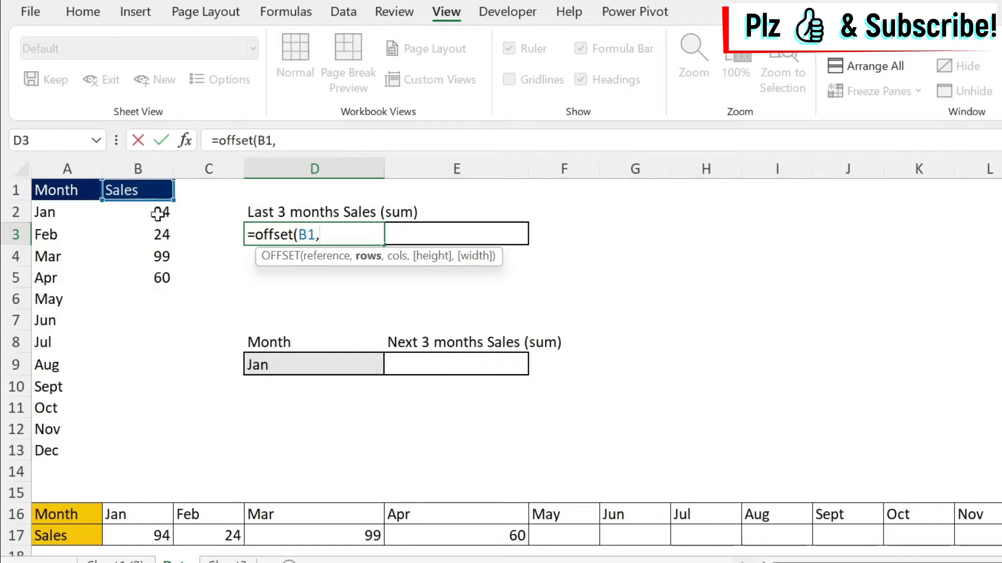
pyautogui.write('1')
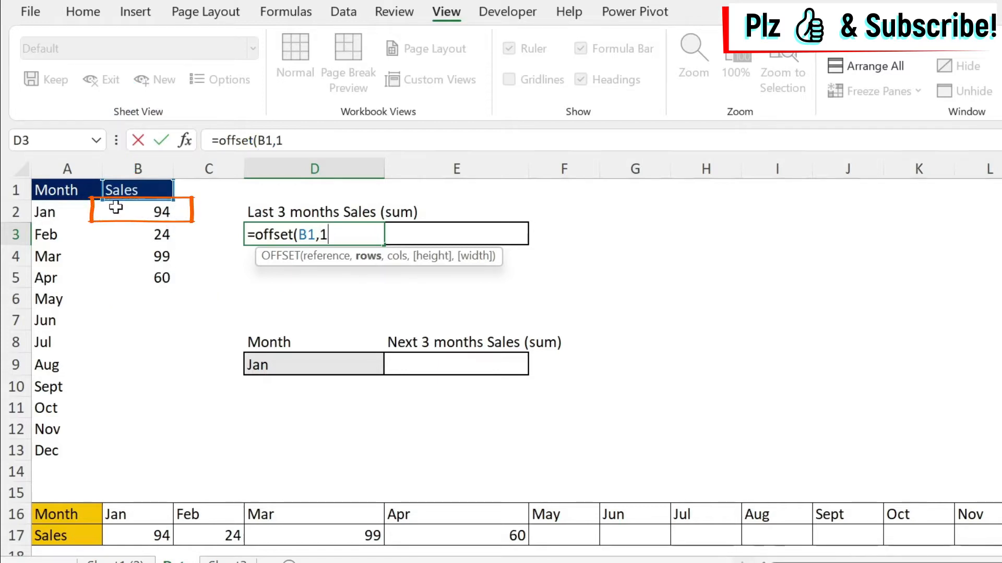
pyautogui.write(',1,')
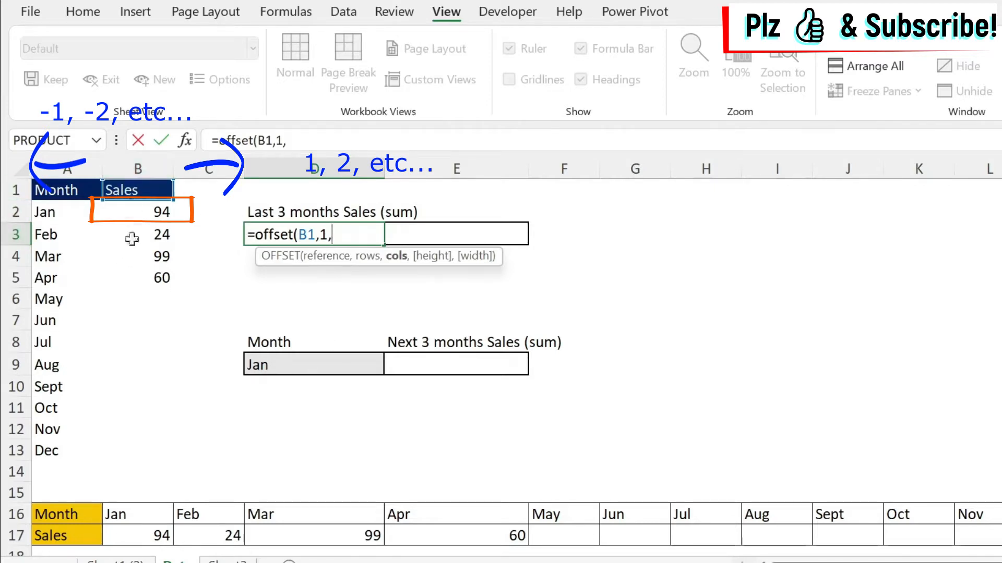
pyautogui.write('0')
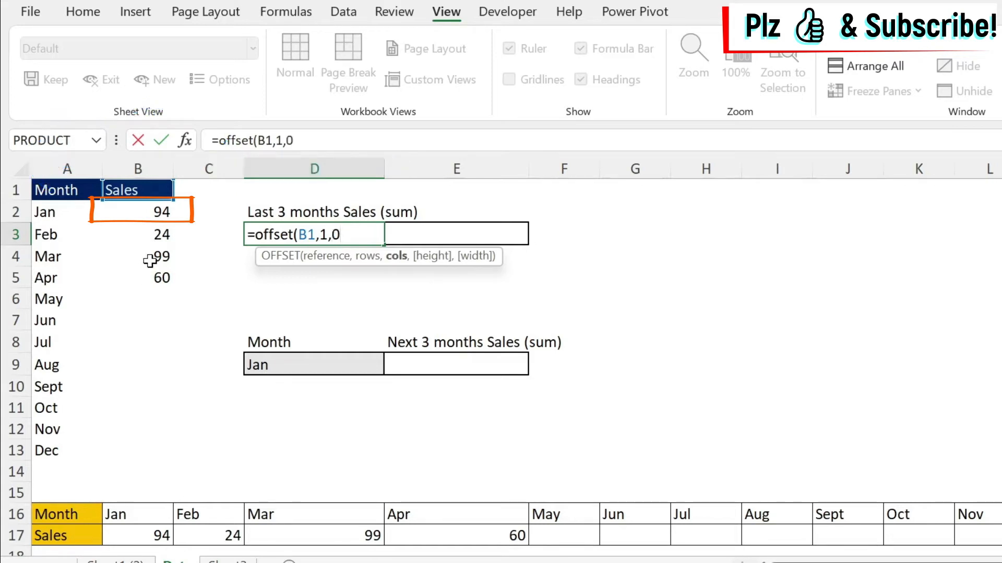
pyautogui.write(')')
pyautogui.press('Return')
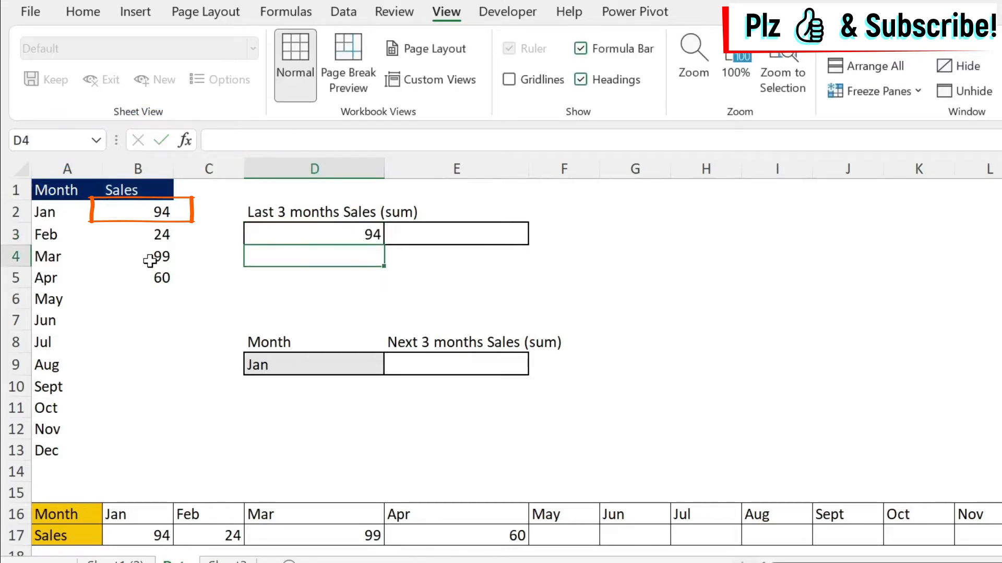
# Add a height of 1 and a width of 1 to the OFFSET formula in D3
pyautogui.press('Up')
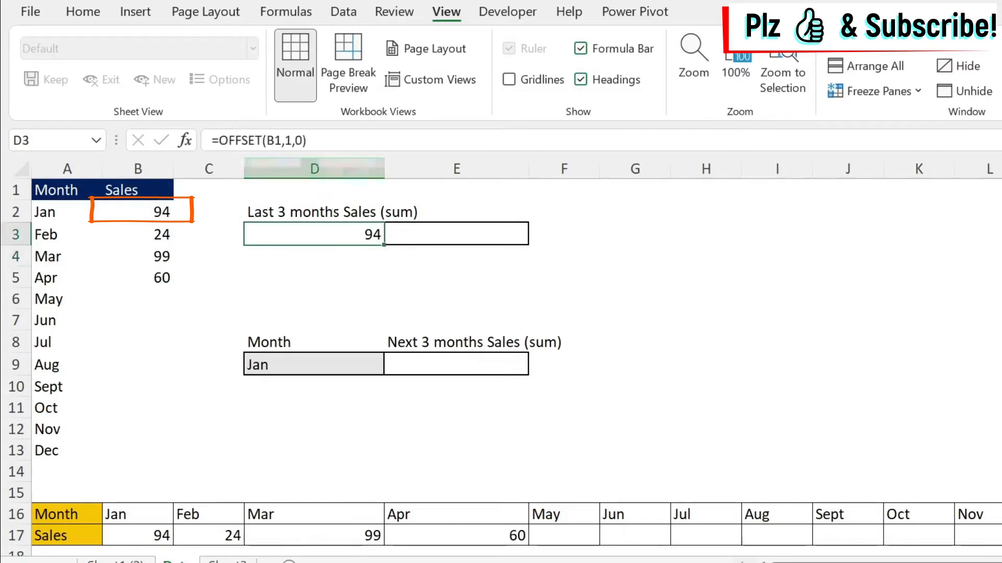
pyautogui.press('F2')
pyautogui.write(',')
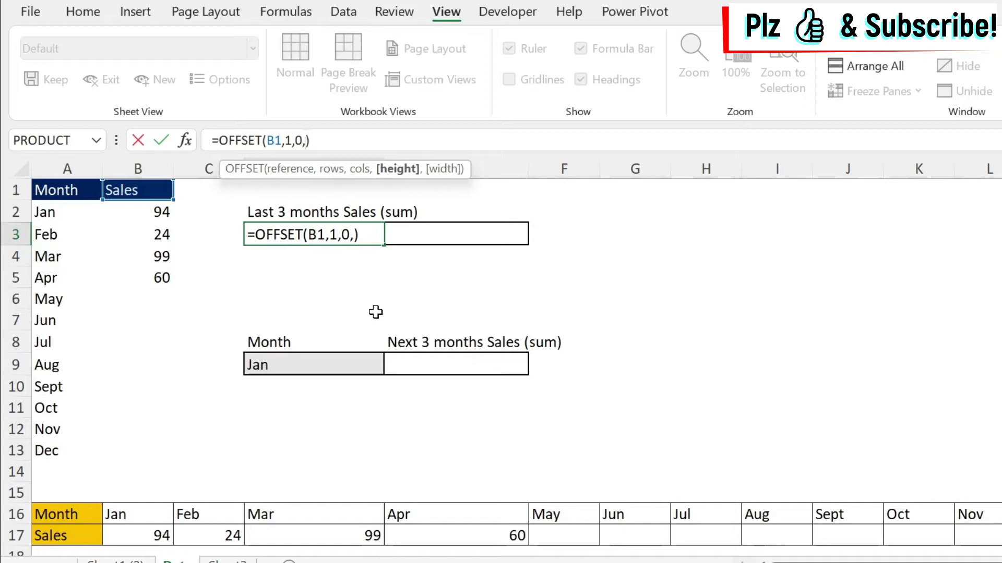
pyautogui.write('11')
pyautogui.press('Return')
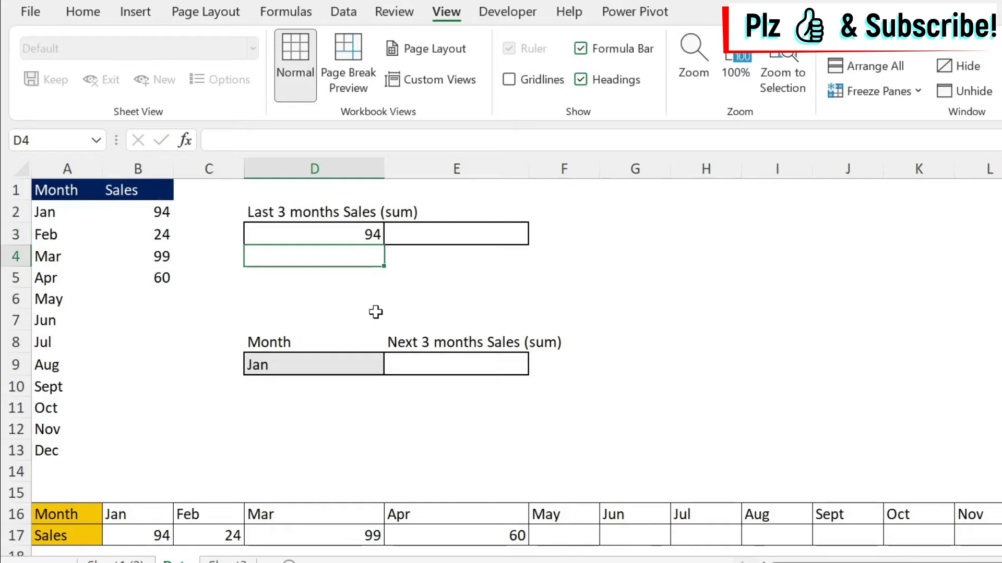
# Set the rows argument of the OFFSET formula in D3 to 2
pyautogui.click(351, 233)
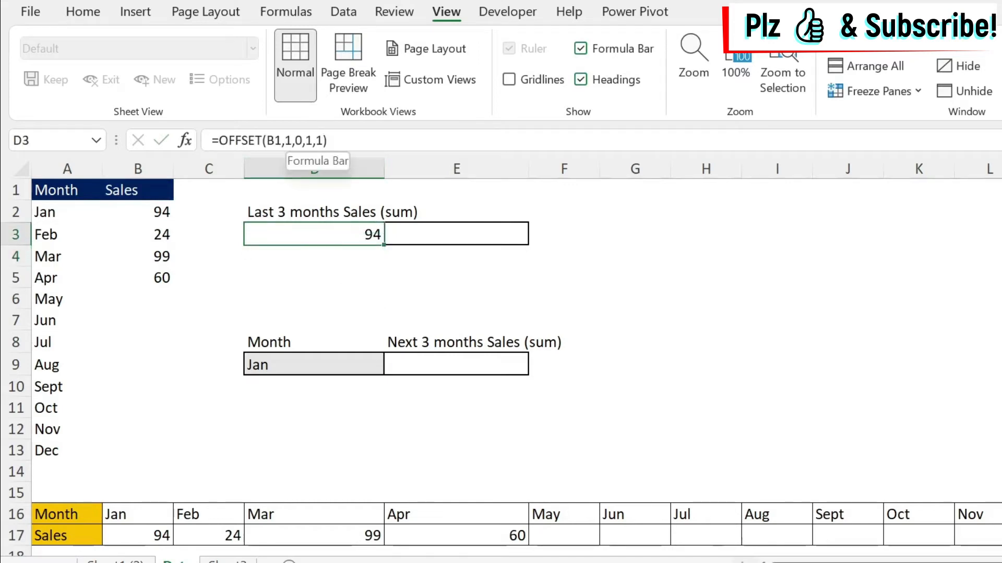
pyautogui.doubleClick(288, 140)
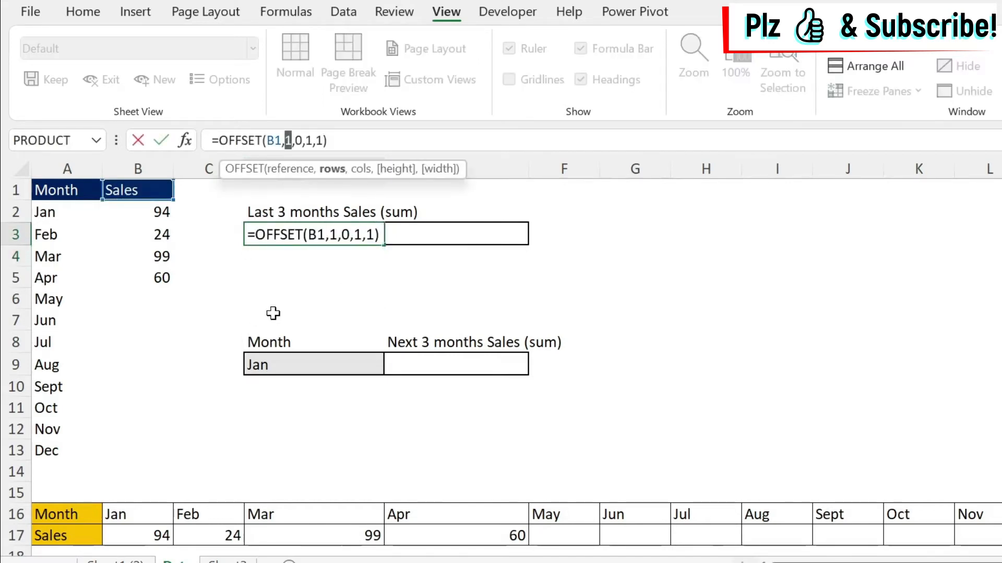
pyautogui.write('2')
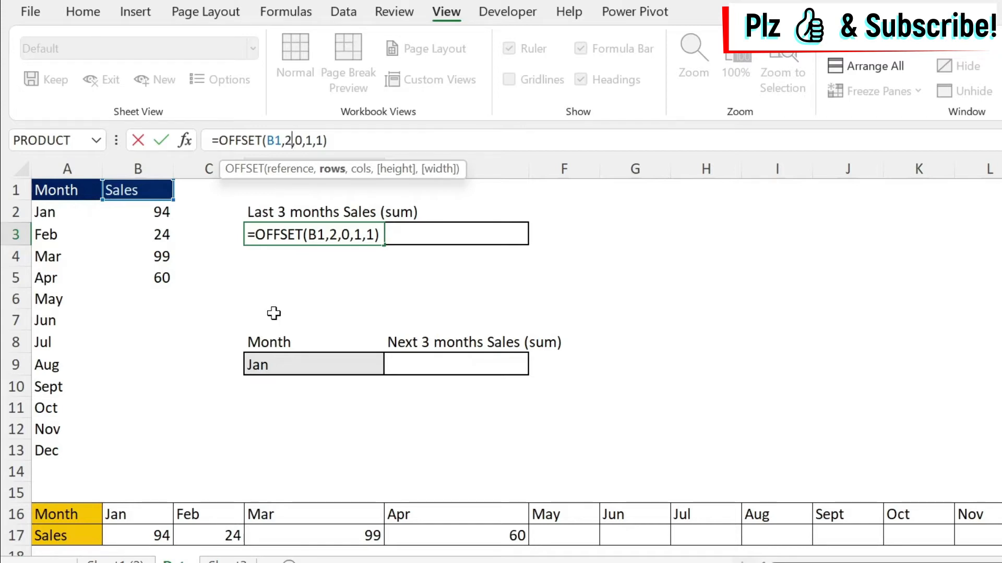
pyautogui.press('Return')
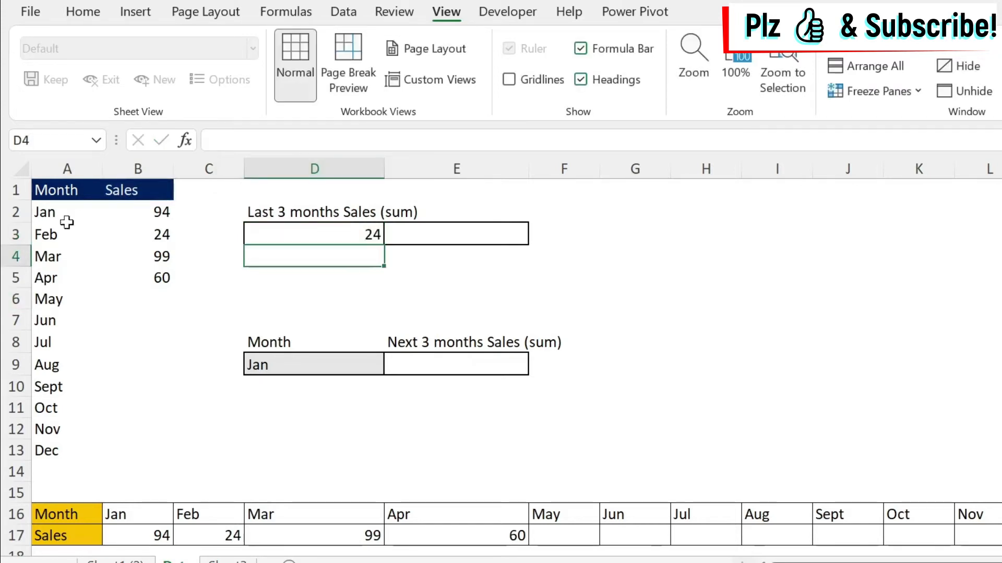
pyautogui.click(138, 234)
# Set the height argument of the OFFSET formula in D3 to 3 and enter it as an array formula
pyautogui.click(315, 235)
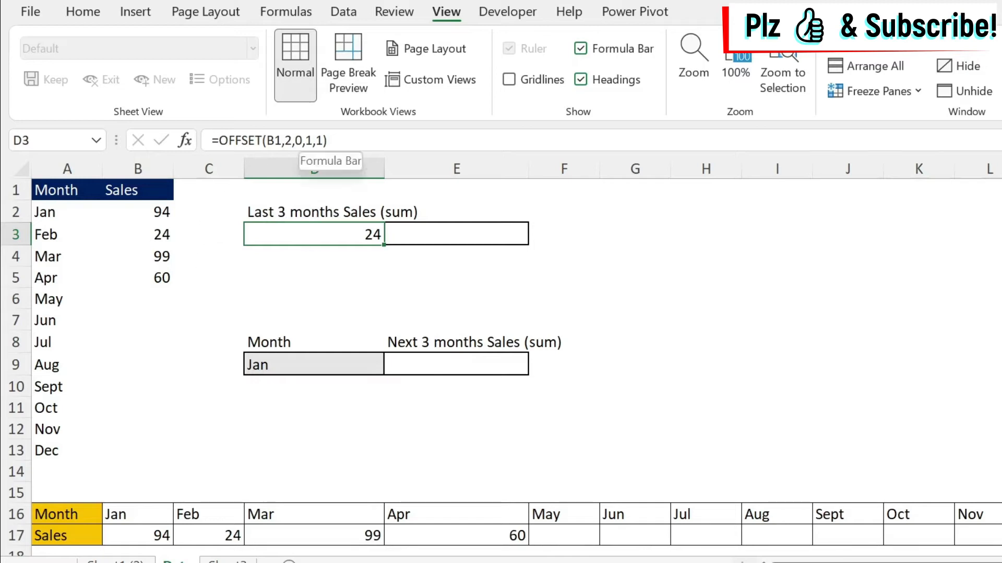
pyautogui.click(309, 141)
pyautogui.doubleClick(309, 140)
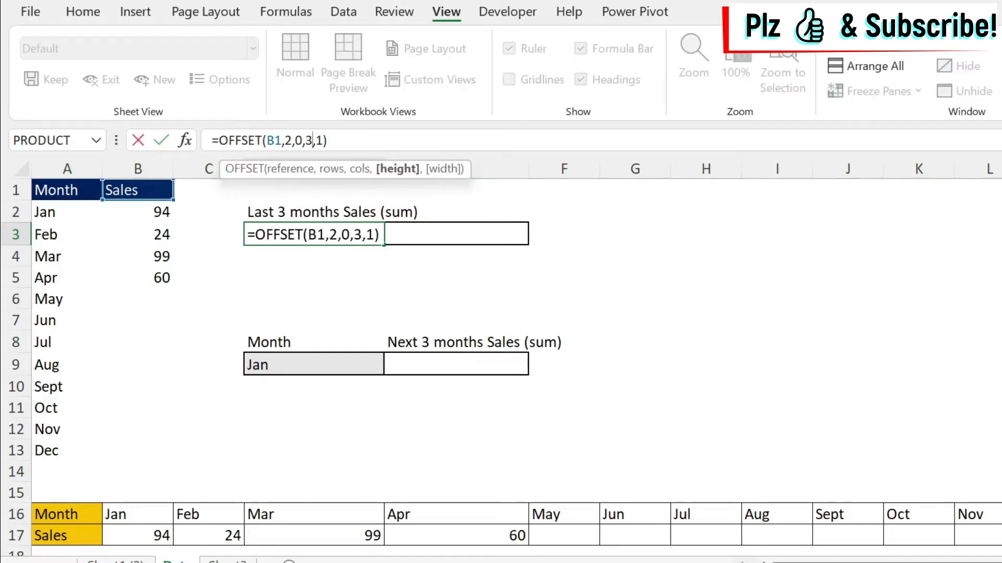
pyautogui.click(327, 140)
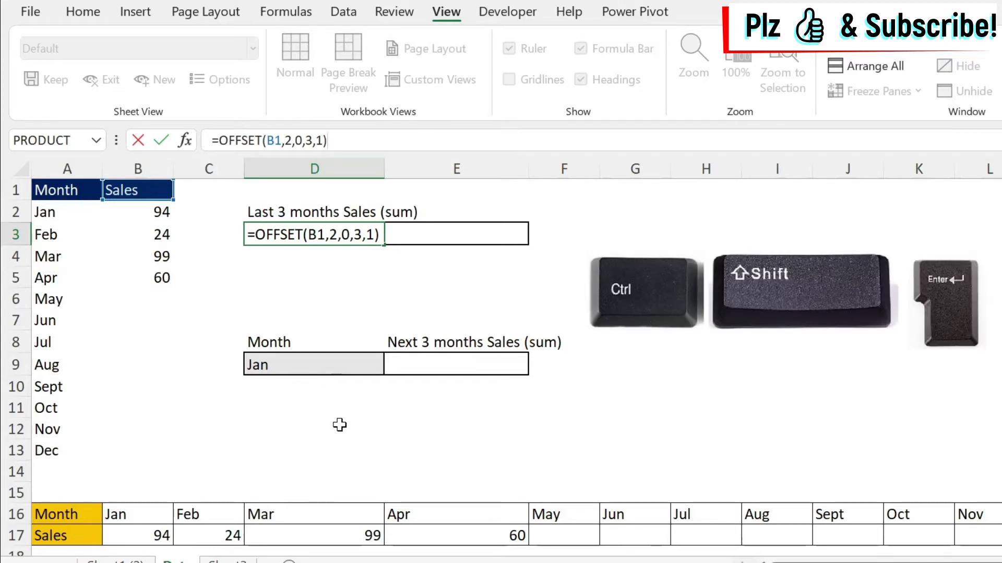
pyautogui.hotkey('ctrl', 'shift', 'Return')
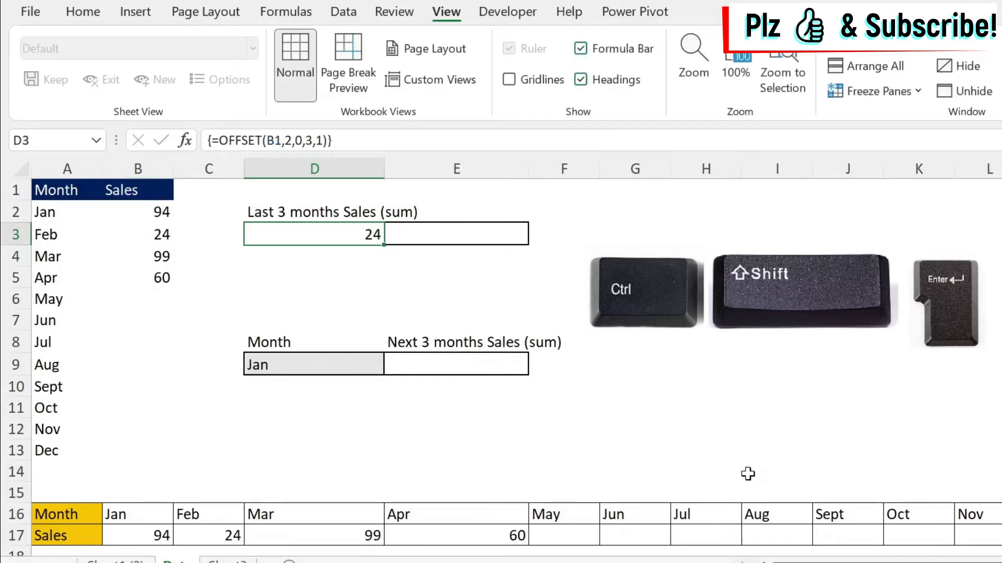
# Evaluate the OFFSET expression within D3's formula to inspect the array it returns, leaving the formula unedited
pyautogui.moveTo(329, 140); pyautogui.dragTo(219, 140)
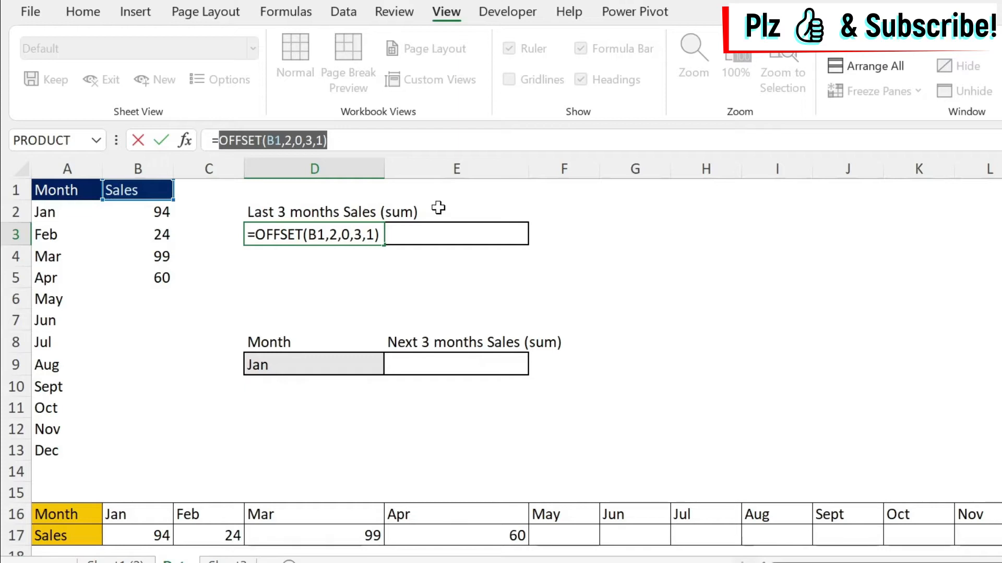
pyautogui.press('F9')
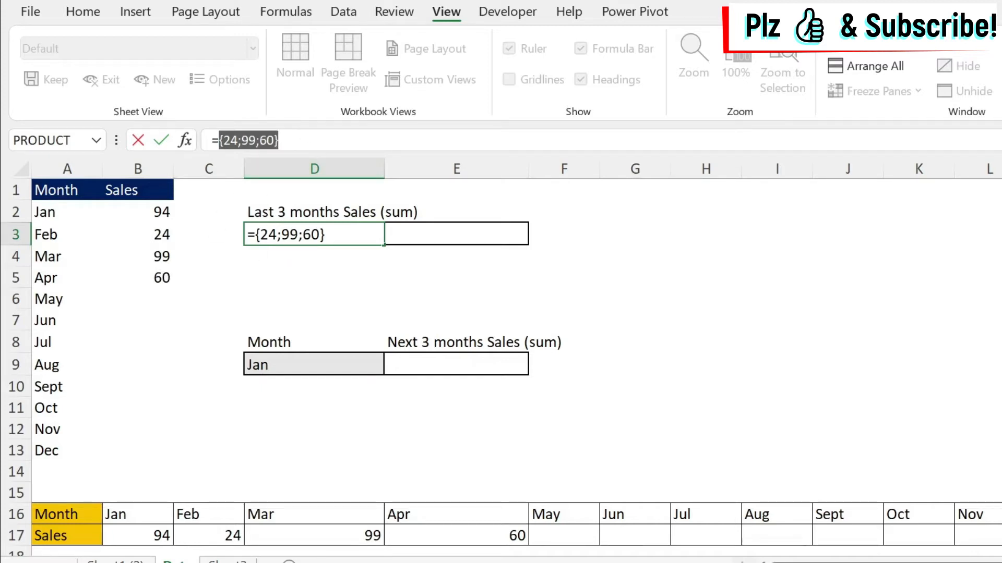
pyautogui.press('Escape')
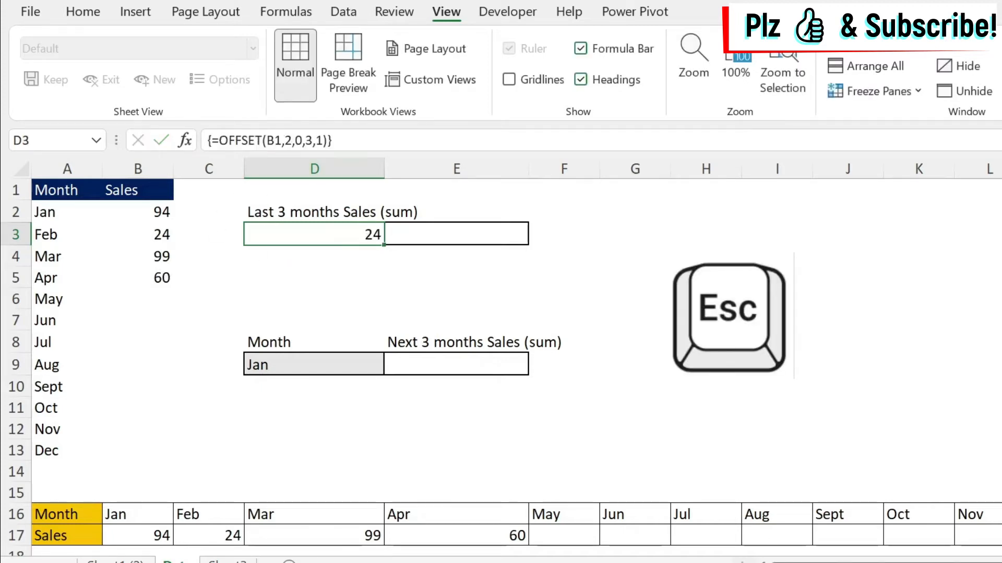
# Re-enter the OFFSET formula in D3 as a regular formula instead of an array formula
pyautogui.click(328, 140)
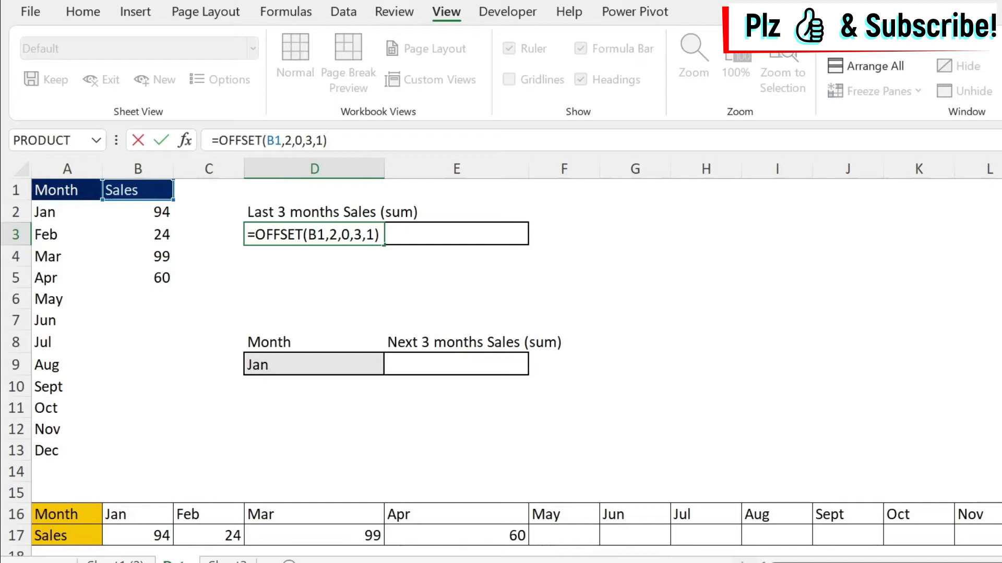
pyautogui.press('Return')
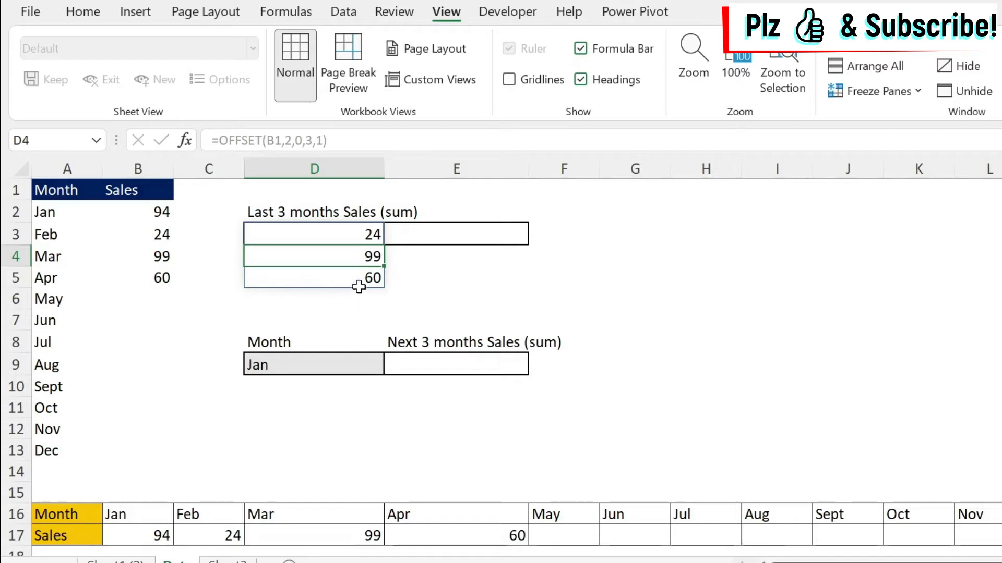
# Replace the rows argument of the OFFSET formula in D3 with the start of a COUNTA function
pyautogui.click(344, 238)
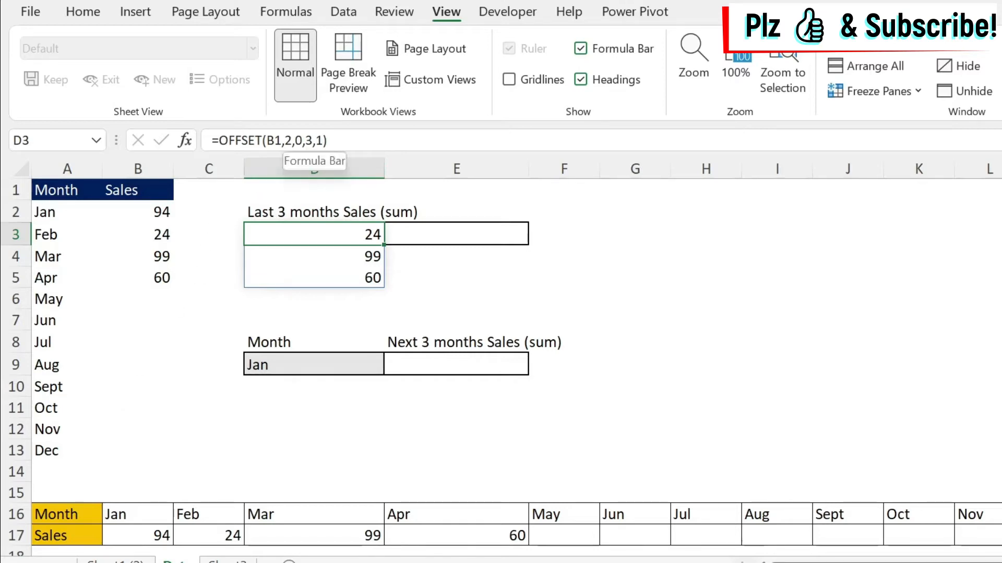
pyautogui.doubleClick(287, 140)
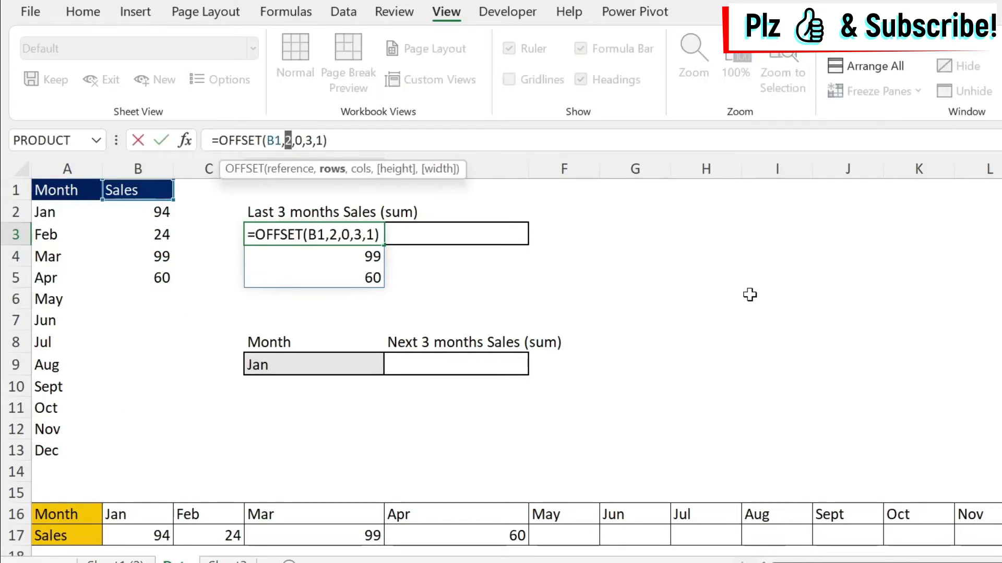
pyautogui.write('counta')
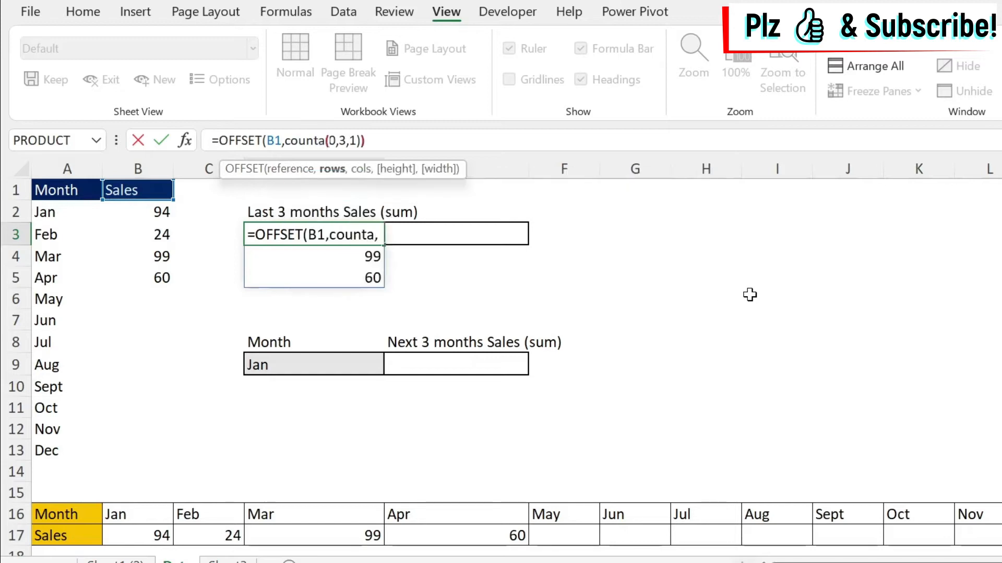
pyautogui.write('(')
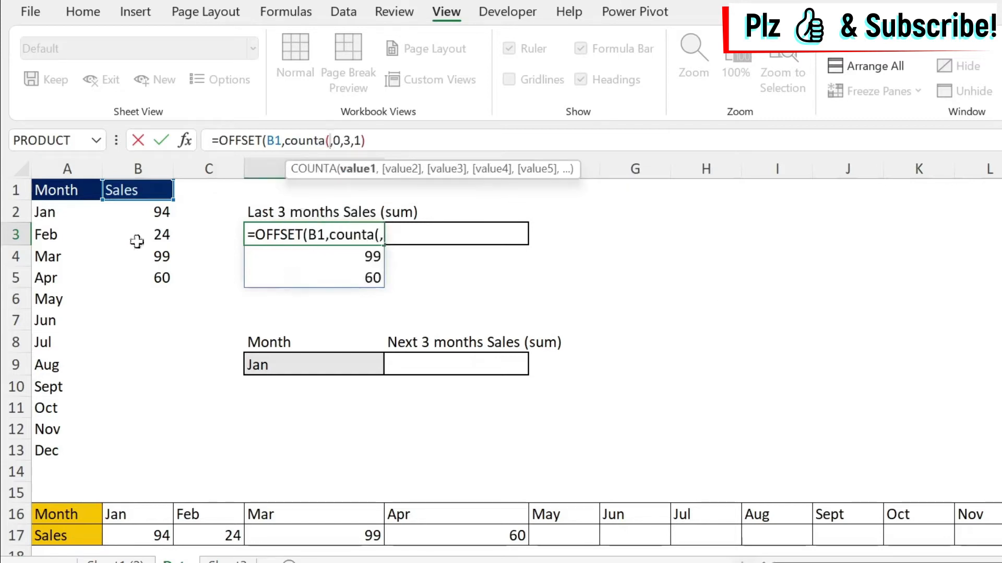